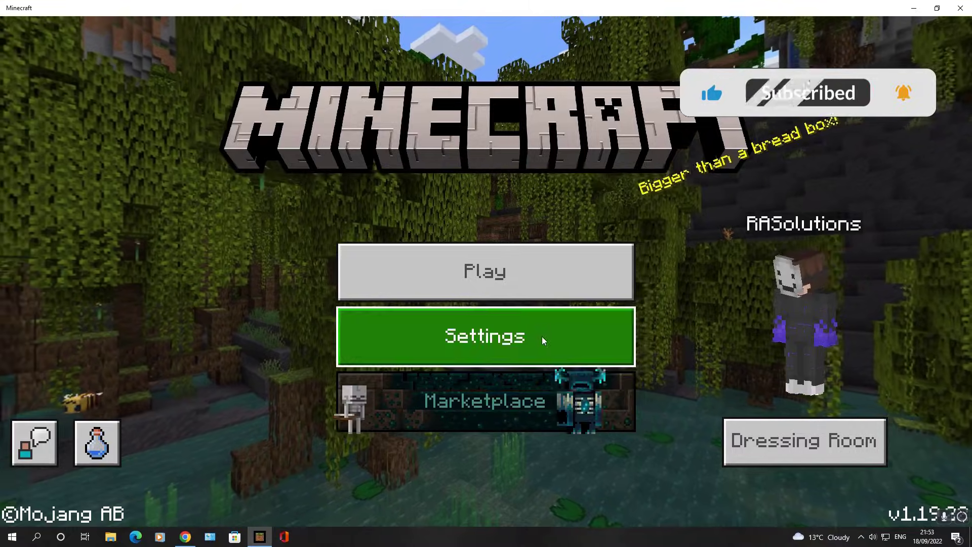
# - Go from Minecraft's settings and Profile to the Xbox Privacy & online safety page
pyautogui.click(542, 336)
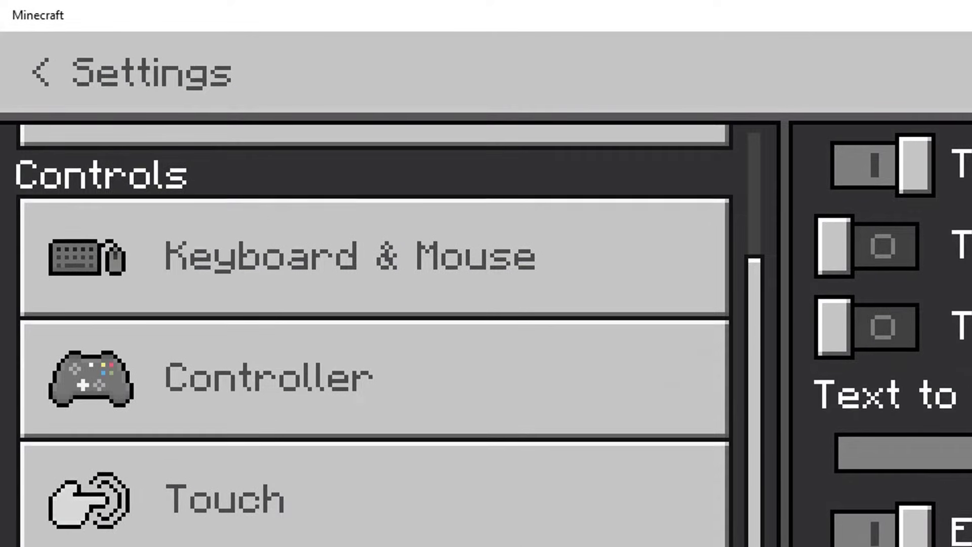
pyautogui.scroll(-3, 244, 456)
pyautogui.click(271, 289)
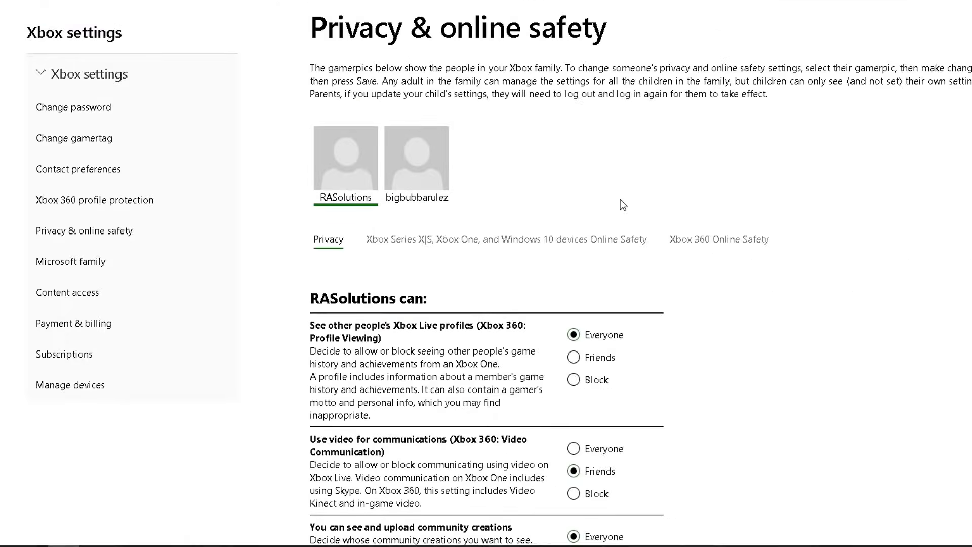
pyautogui.scroll(-3, 621, 199)
pyautogui.scroll(-1, 621, 200)
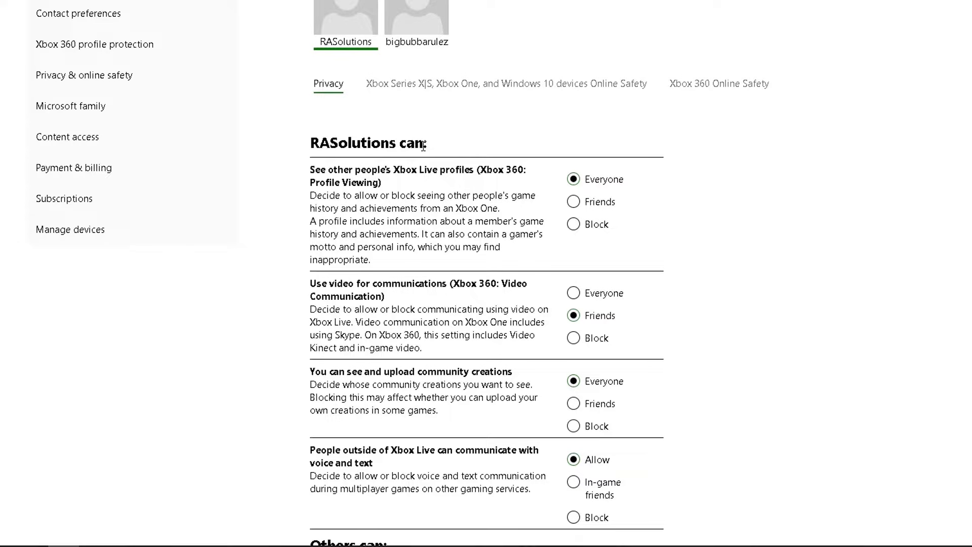
pyautogui.scroll(-1, 423, 170)
pyautogui.scroll(-2, 423, 171)
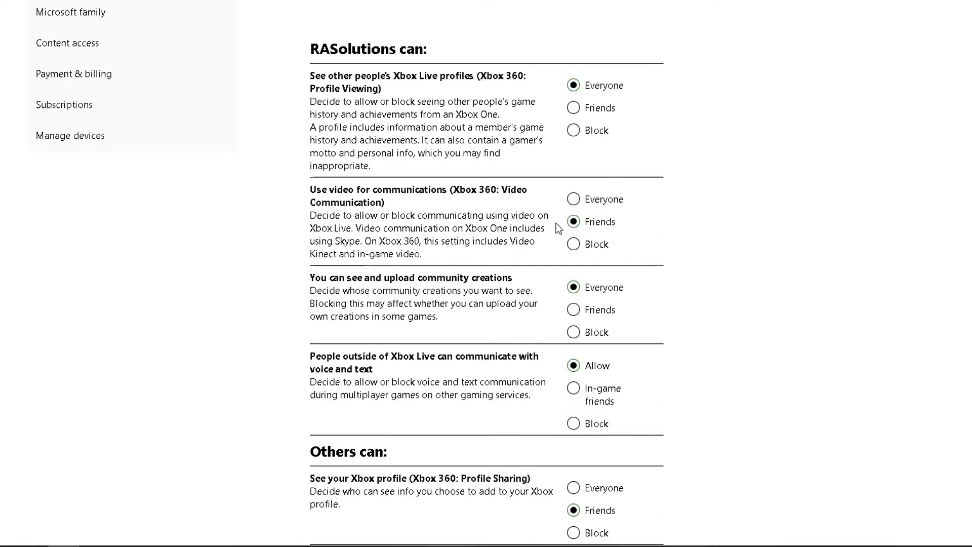
pyautogui.scroll(-1, 556, 227)
pyautogui.scroll(-2, 556, 223)
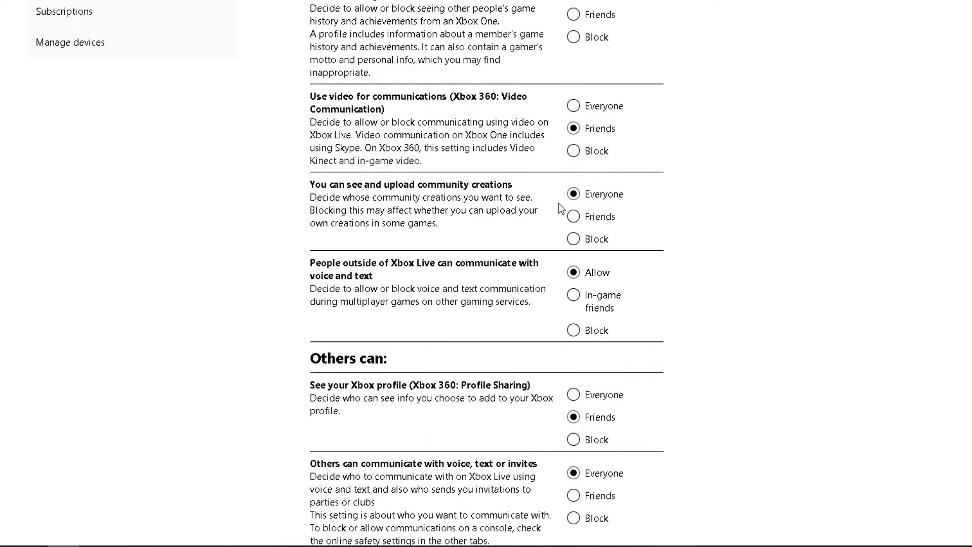
pyautogui.scroll(-2, 561, 207)
pyautogui.scroll(-1, 560, 207)
pyautogui.scroll(-2, 560, 208)
pyautogui.scroll(-1, 560, 208)
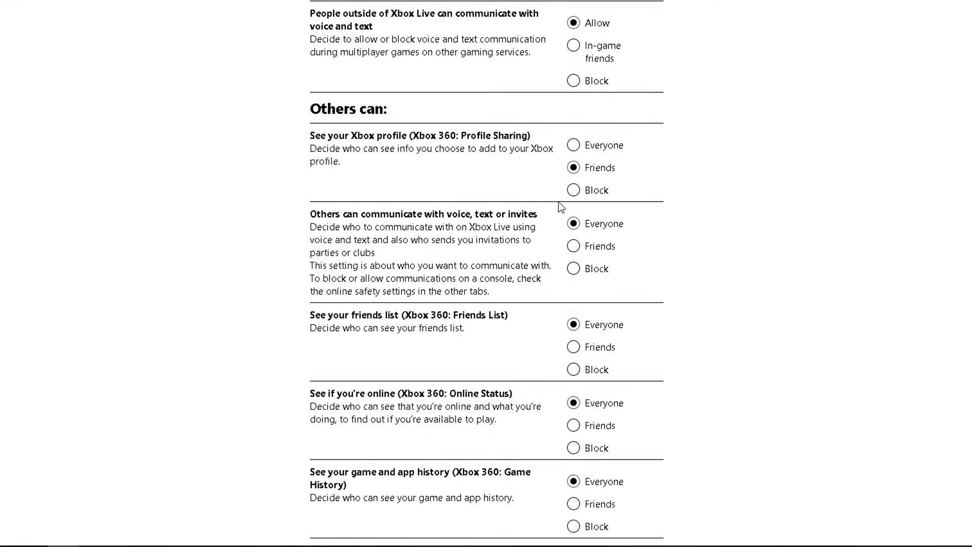
pyautogui.scroll(-1, 559, 202)
pyautogui.scroll(-1, 558, 201)
pyautogui.scroll(-1, 558, 202)
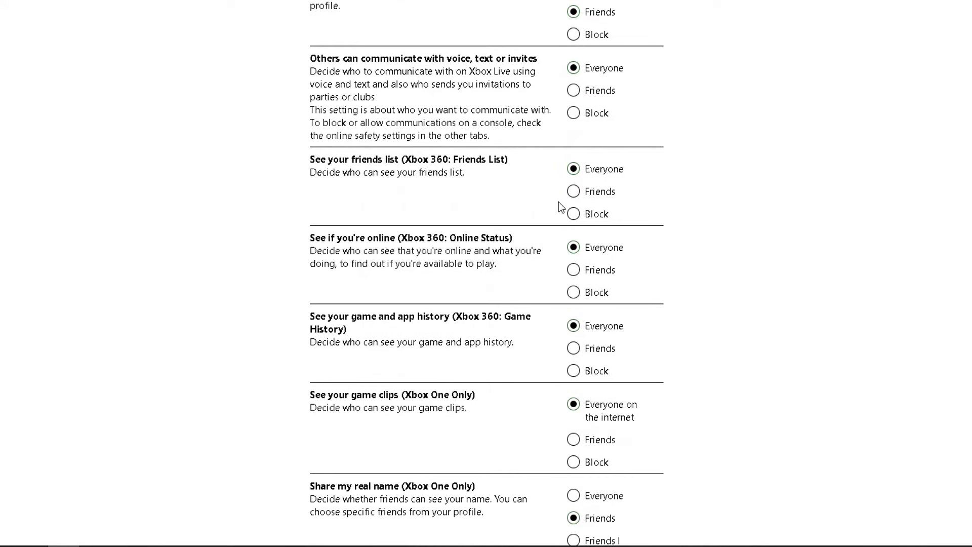
pyautogui.scroll(-1, 559, 201)
pyautogui.scroll(-1, 559, 202)
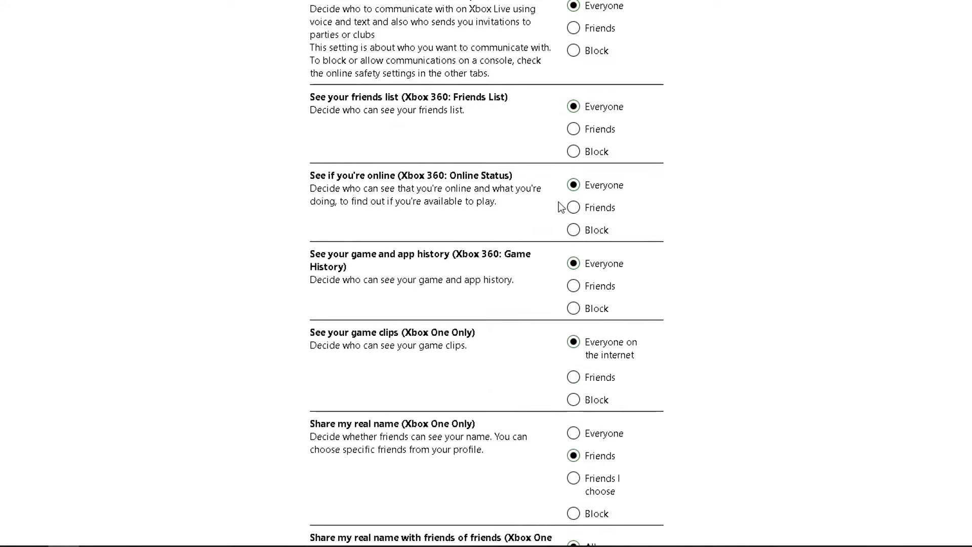
pyautogui.scroll(-2, 561, 207)
pyautogui.scroll(-1, 561, 207)
pyautogui.scroll(-1, 561, 207)
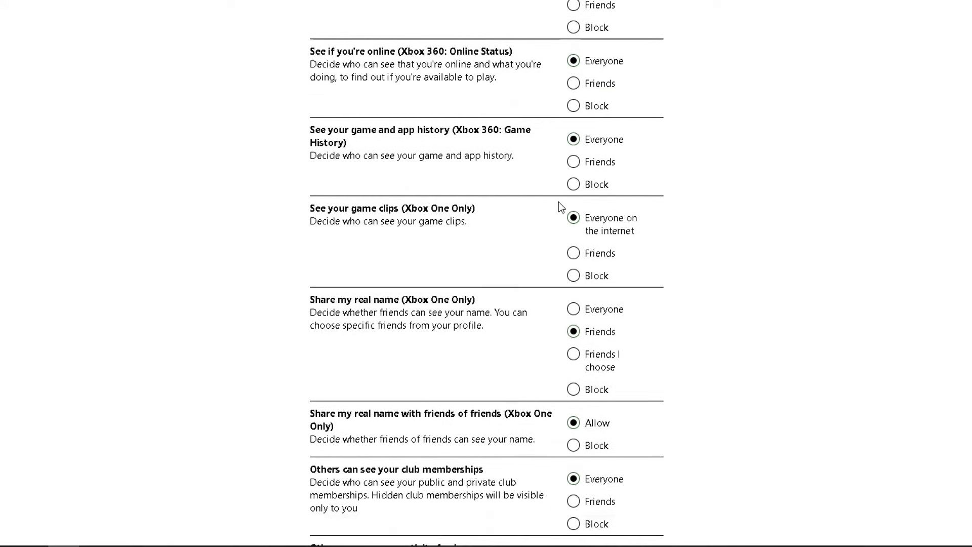
pyautogui.scroll(-1, 558, 202)
pyautogui.scroll(-1, 559, 201)
pyautogui.scroll(-1, 559, 202)
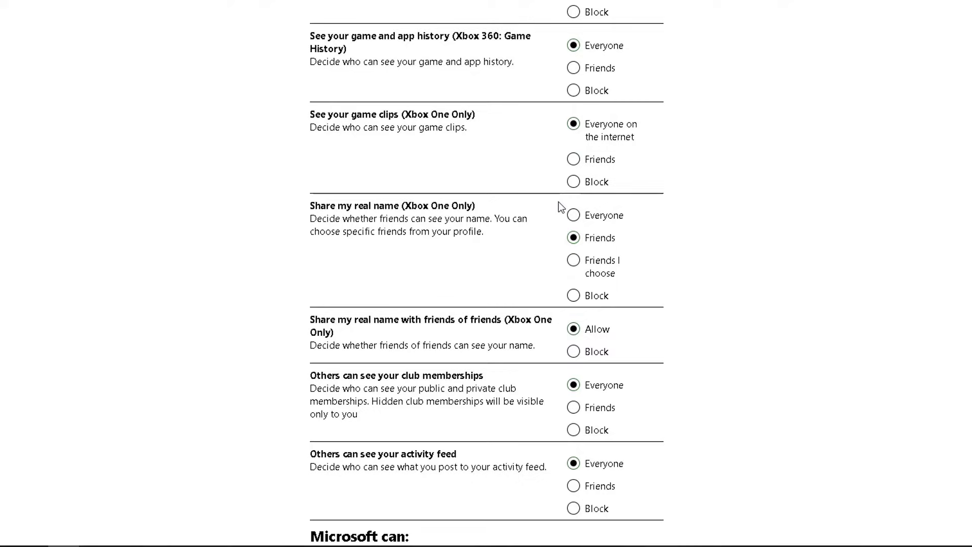
pyautogui.scroll(-1, 558, 201)
pyautogui.scroll(-2, 558, 201)
pyautogui.scroll(-1, 558, 201)
pyautogui.scroll(-1, 561, 206)
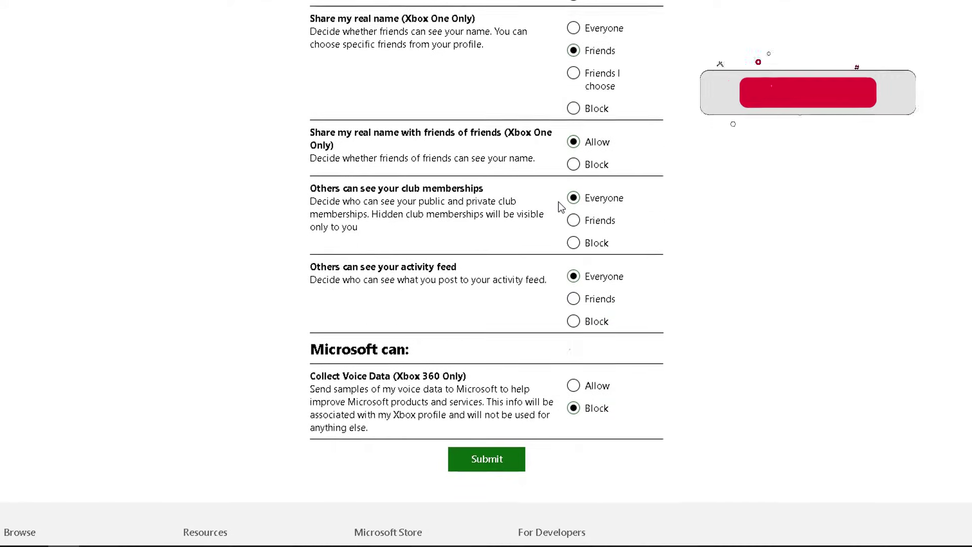
pyautogui.scroll(-1, 561, 207)
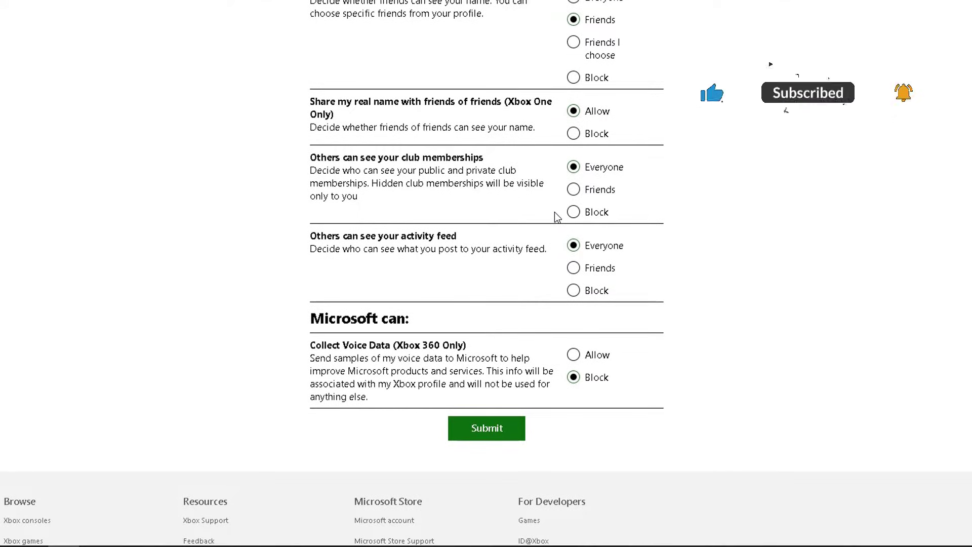
pyautogui.scroll(1, 581, 197)
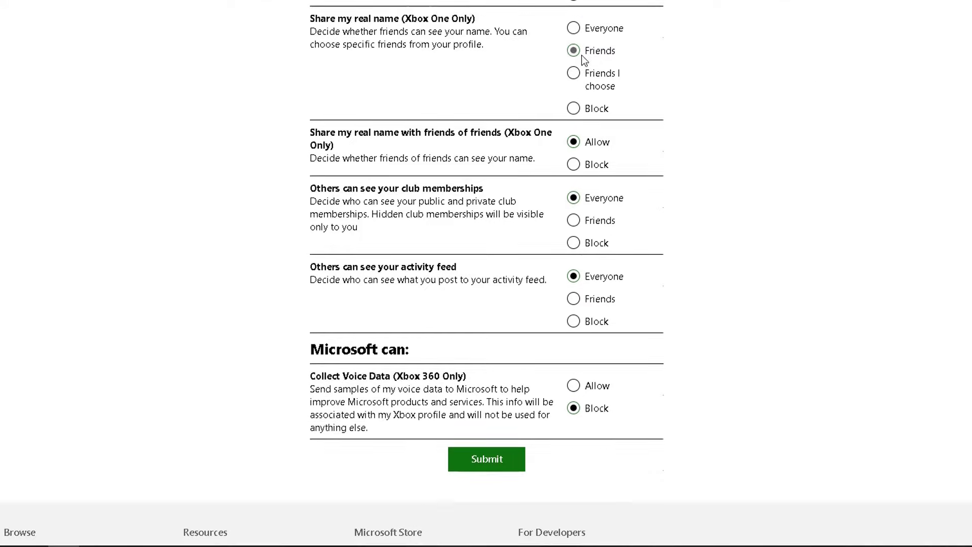
pyautogui.scroll(2, 580, 197)
pyautogui.scroll(2, 581, 197)
pyautogui.scroll(3, 583, 61)
pyautogui.scroll(3, 583, 61)
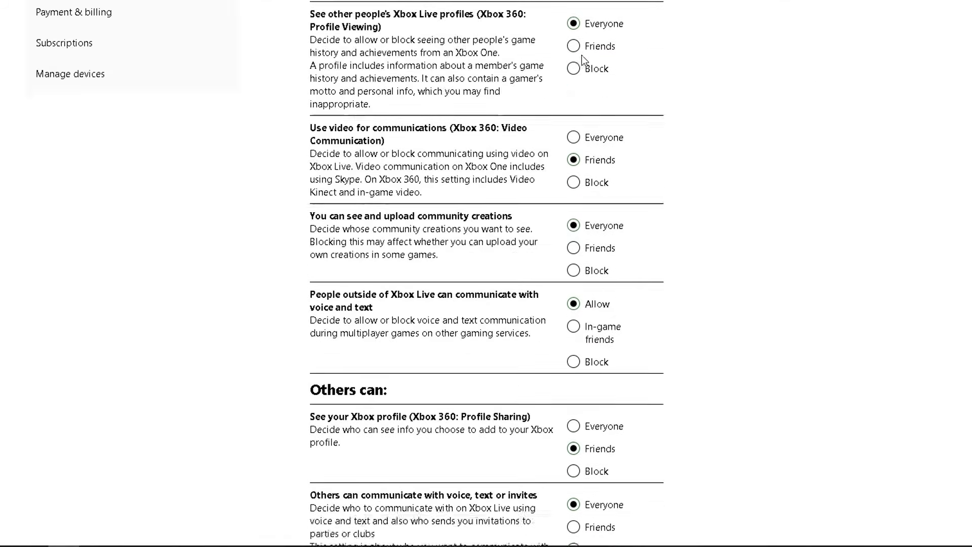
pyautogui.scroll(2, 584, 61)
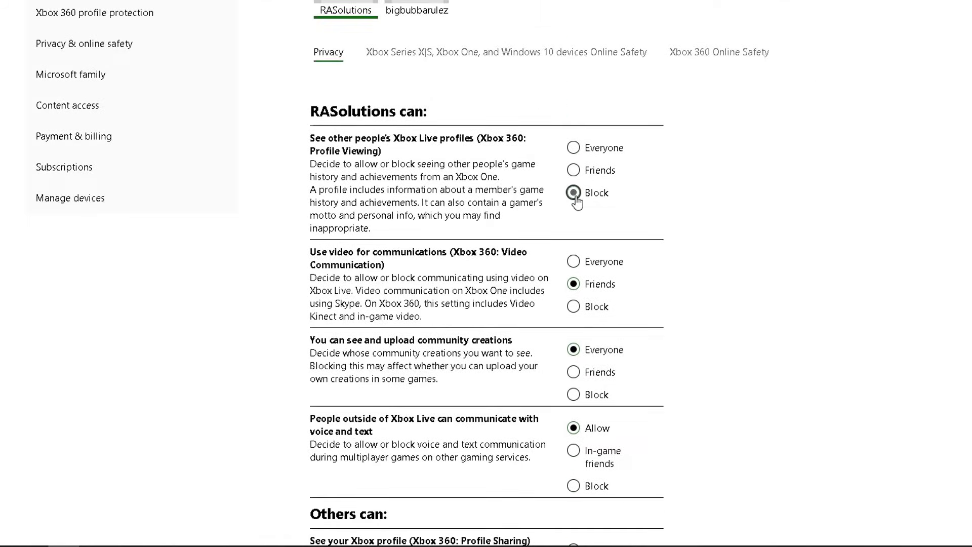
# - Block video, non-Xbox Live communication, and others' voice, text and invites
pyautogui.click(574, 306)
pyautogui.scroll(-2, 576, 307)
pyautogui.scroll(-1, 577, 308)
pyautogui.click(573, 363)
pyautogui.scroll(-2, 575, 368)
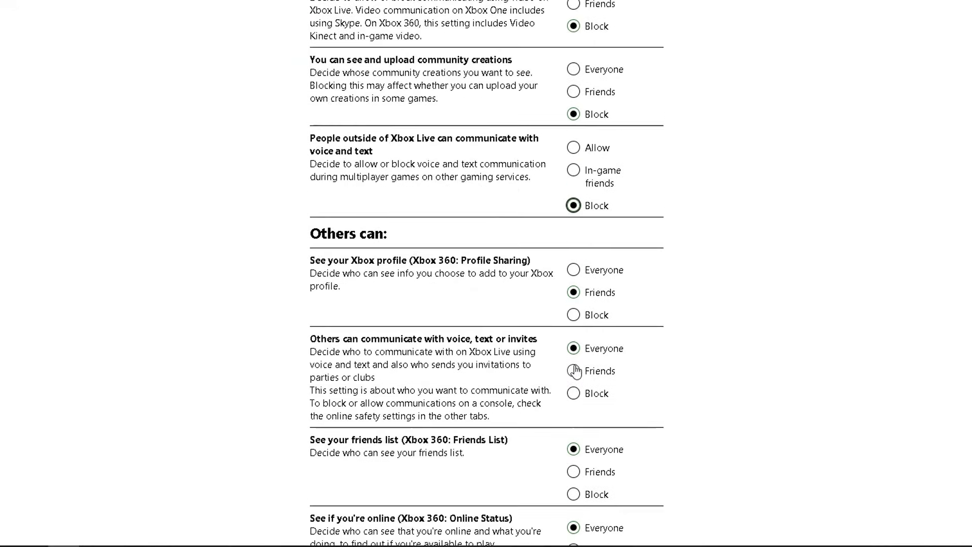
pyautogui.click(573, 393)
pyautogui.scroll(-2, 575, 379)
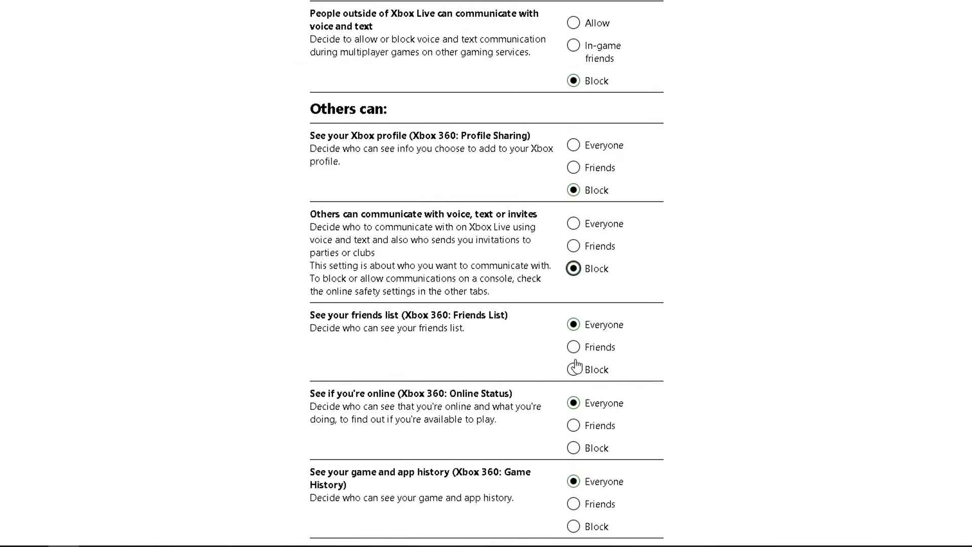
pyautogui.scroll(-2, 575, 422)
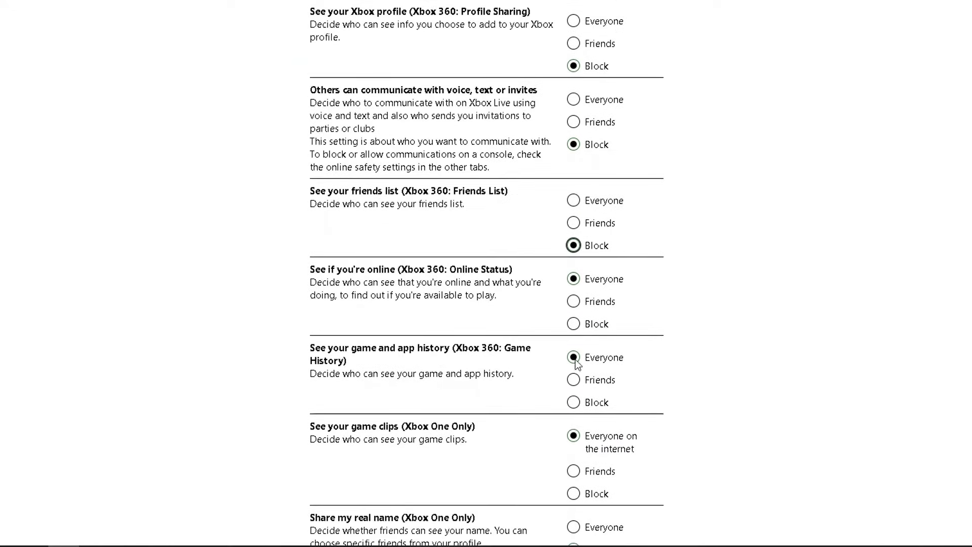
# - Set online status, game and app history, game clips and real name sharing to Block
pyautogui.click(574, 324)
pyautogui.scroll(-1, 575, 326)
pyautogui.scroll(-1, 575, 334)
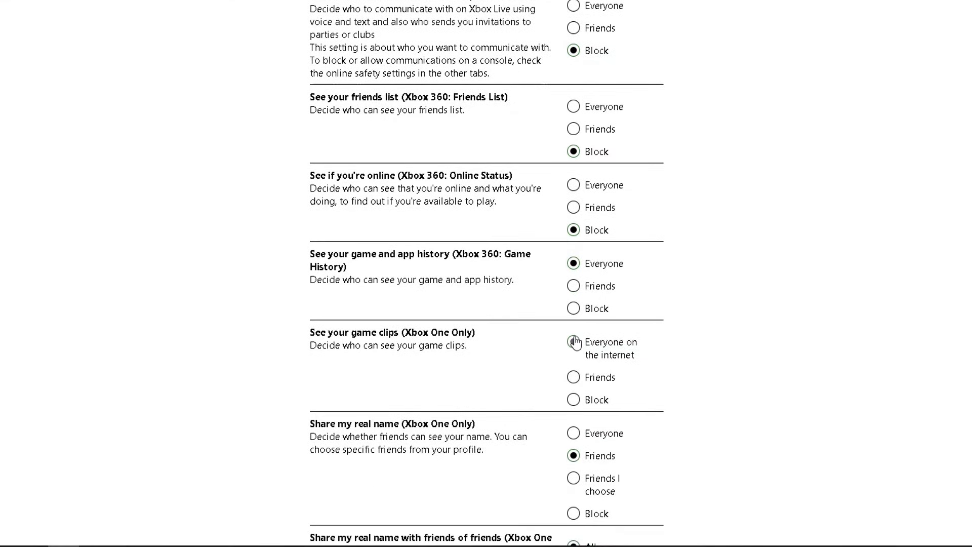
pyautogui.click(573, 308)
pyautogui.scroll(-1, 575, 314)
pyautogui.click(573, 369)
pyautogui.scroll(-2, 532, 364)
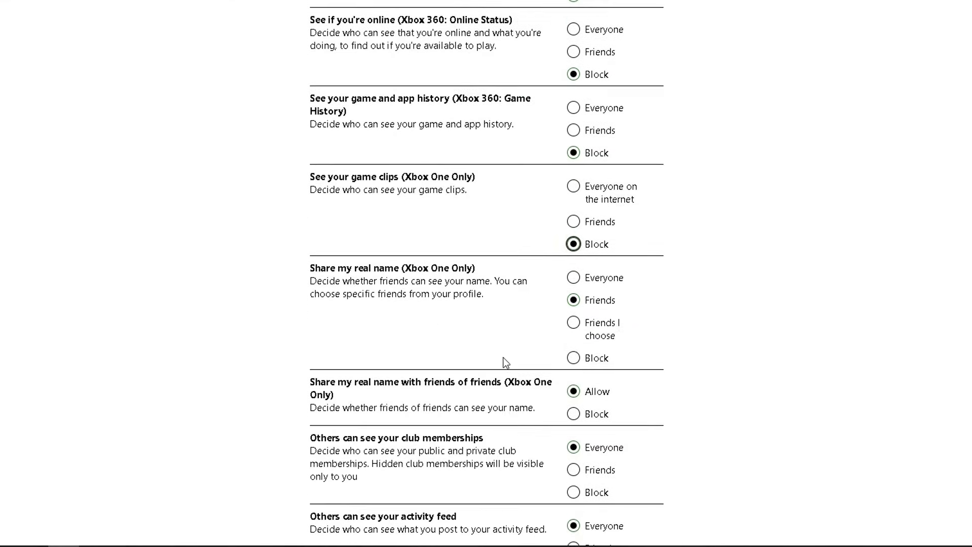
pyautogui.click(573, 357)
pyautogui.scroll(-3, 574, 357)
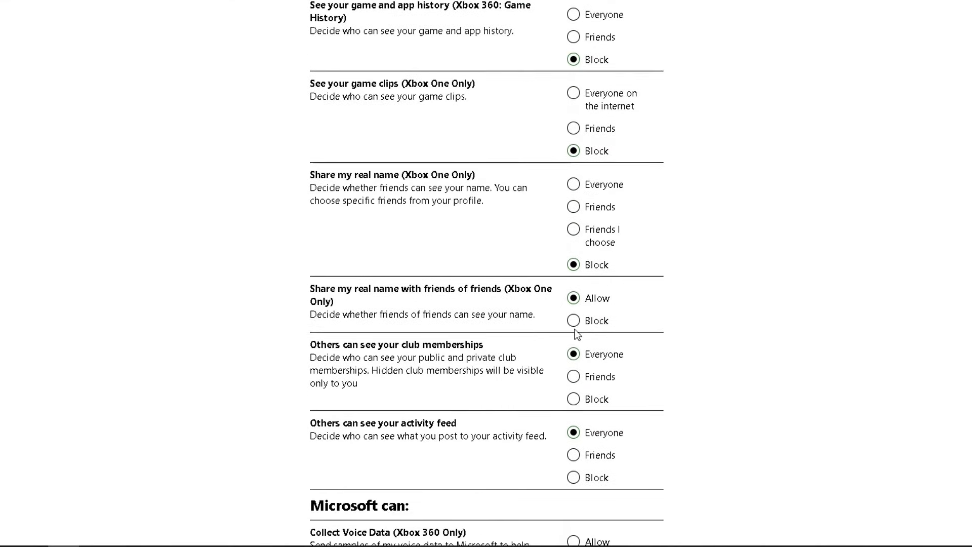
pyautogui.scroll(-2, 566, 415)
pyautogui.scroll(-2, 531, 359)
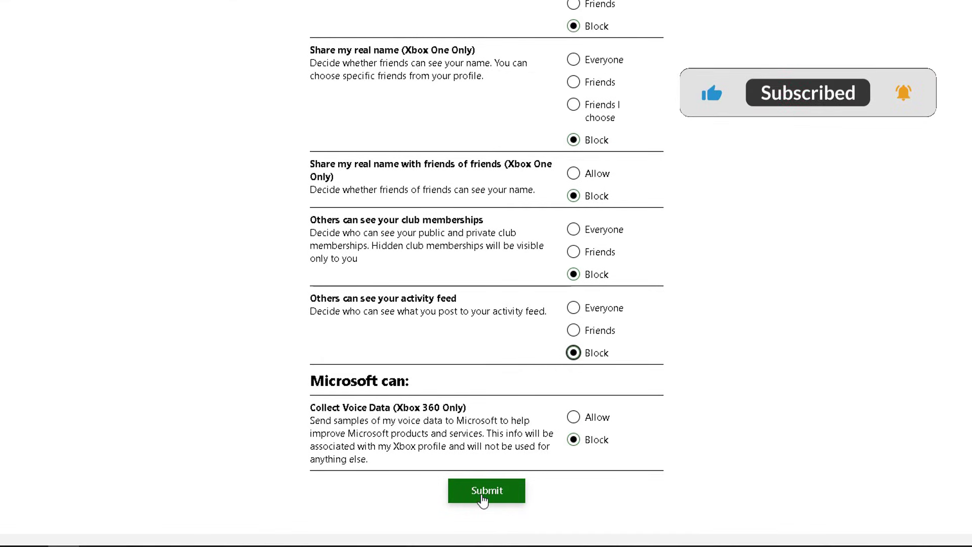
pyautogui.scroll(6, 669, 384)
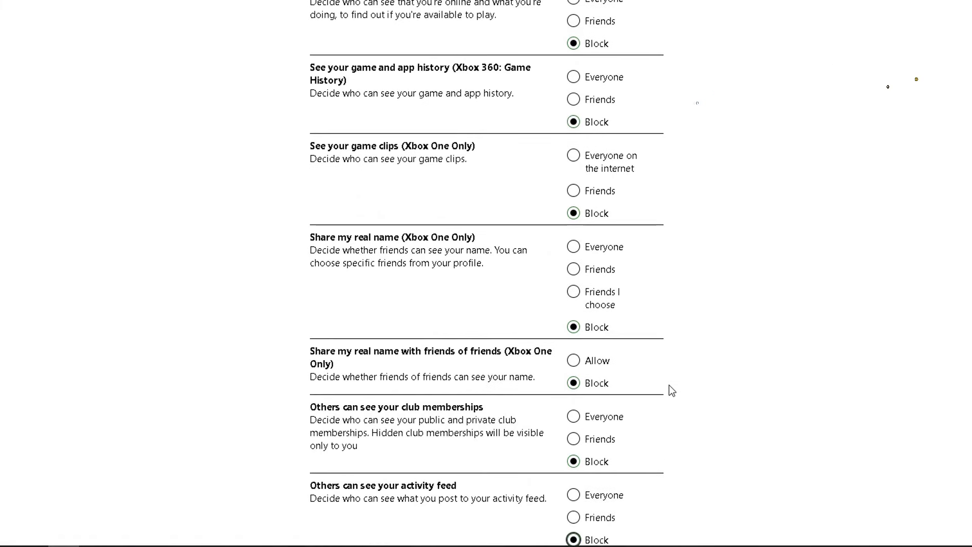
pyautogui.scroll(4, 669, 385)
pyautogui.scroll(5, 669, 386)
pyautogui.scroll(3, 669, 386)
pyautogui.scroll(4, 669, 385)
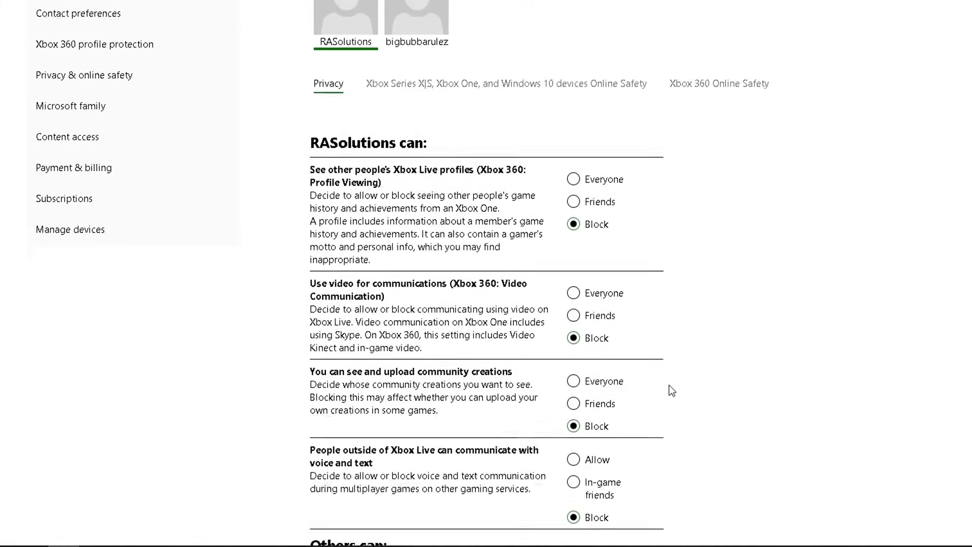
pyautogui.scroll(3, 669, 386)
pyautogui.scroll(-3, 669, 385)
pyautogui.scroll(-2, 668, 384)
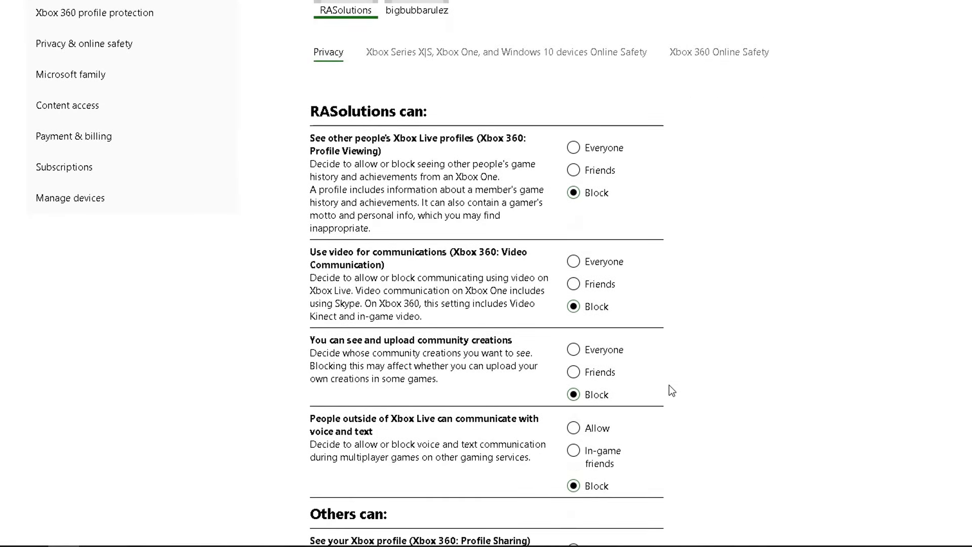